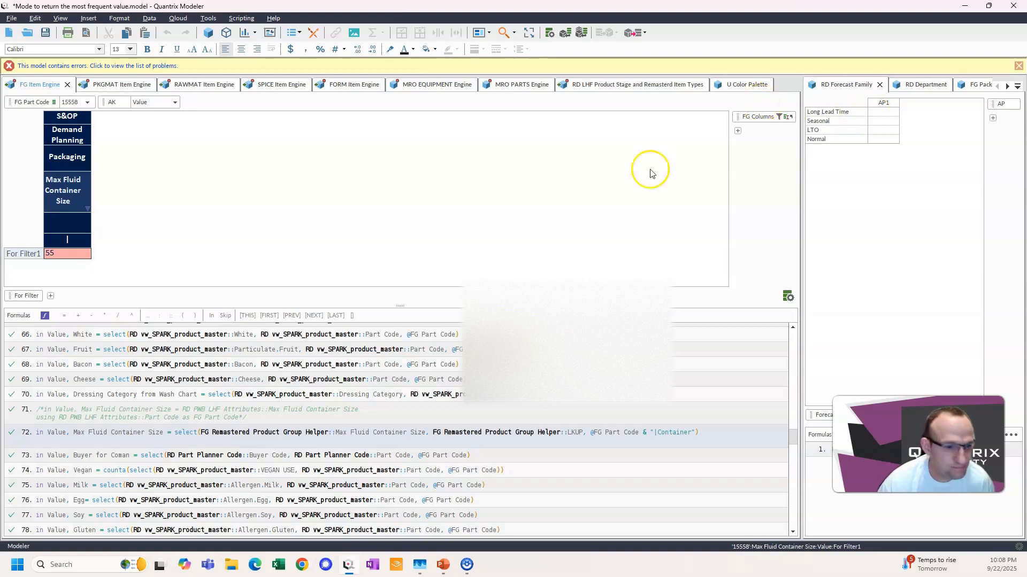
Step: Open the FG Remastered Product Group Helper view and widen its pane to show the Max Fluid Container Size column
left_click(233, 438)
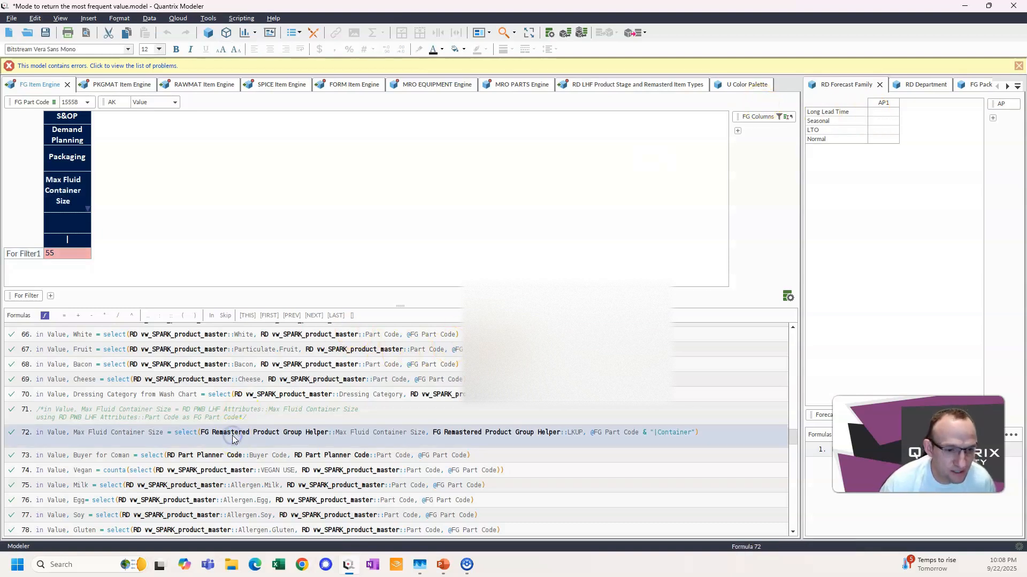
key("ctrl+shift+o")
type("f")
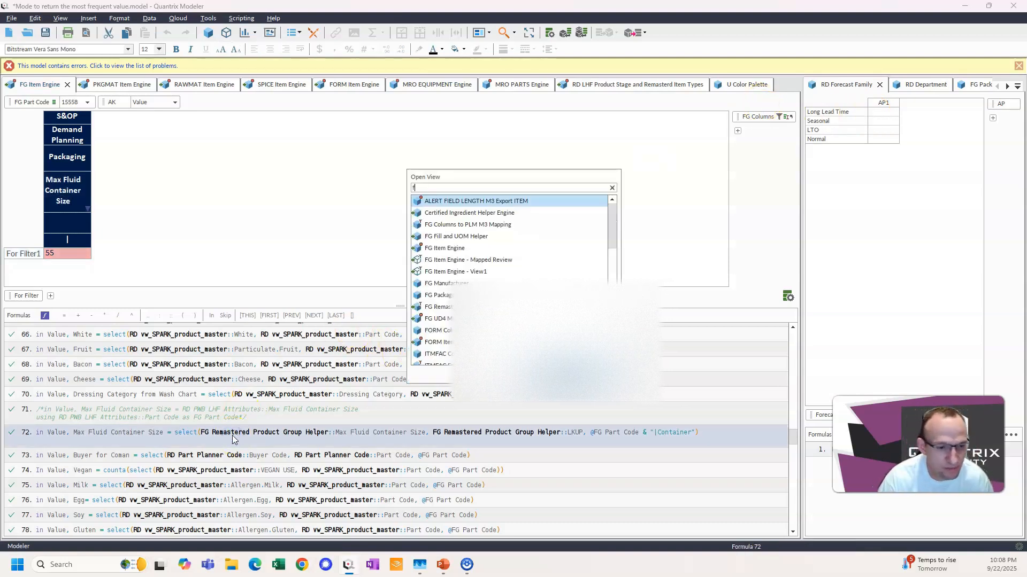
type("g rem")
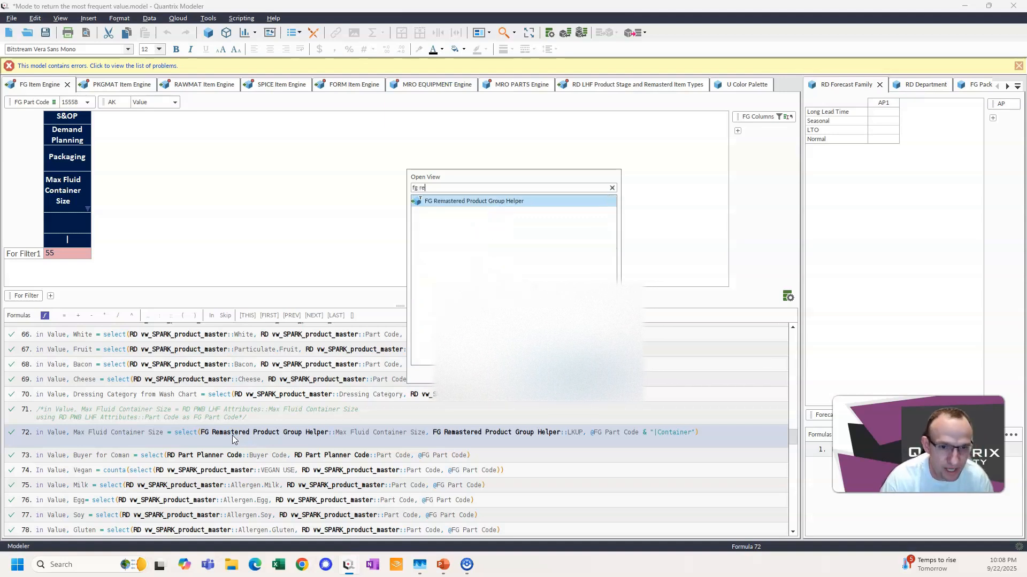
key("Return")
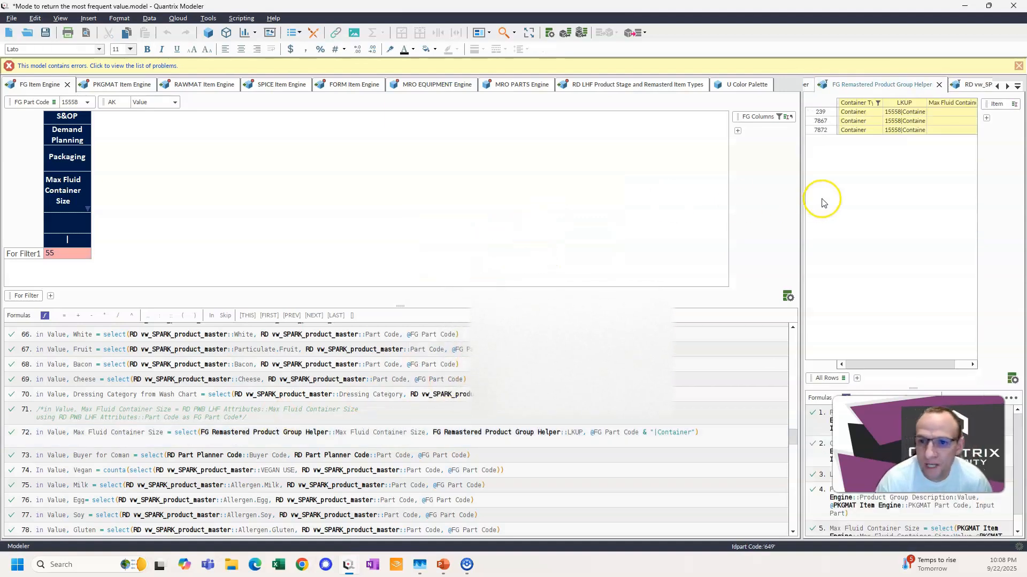
left_click_drag(802, 197, 749, 203)
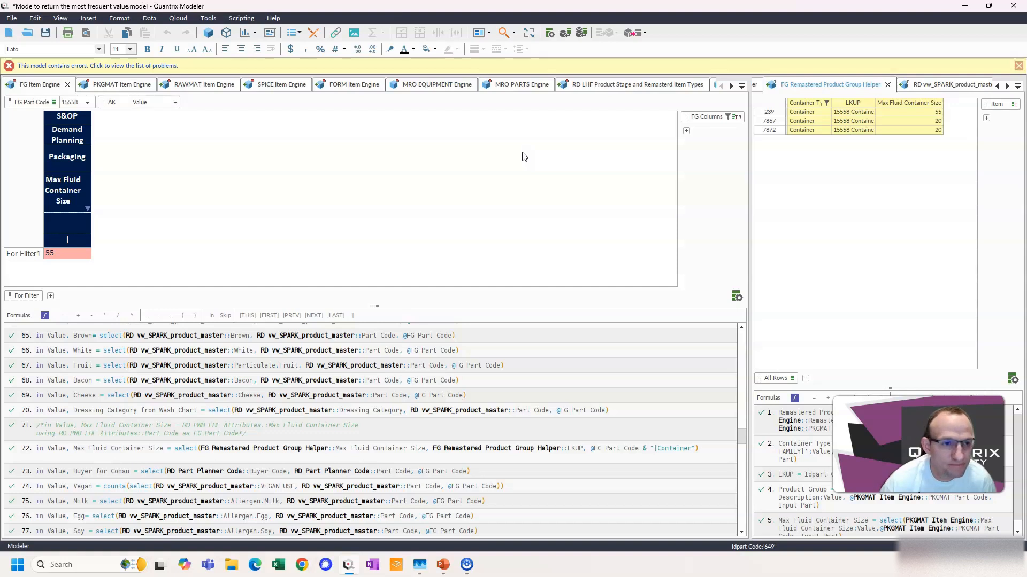
Step: Show the dependencies of the Max Fluid Container Size cell in FG Item Engine and widen the helper matrix pane again
left_click(68, 253)
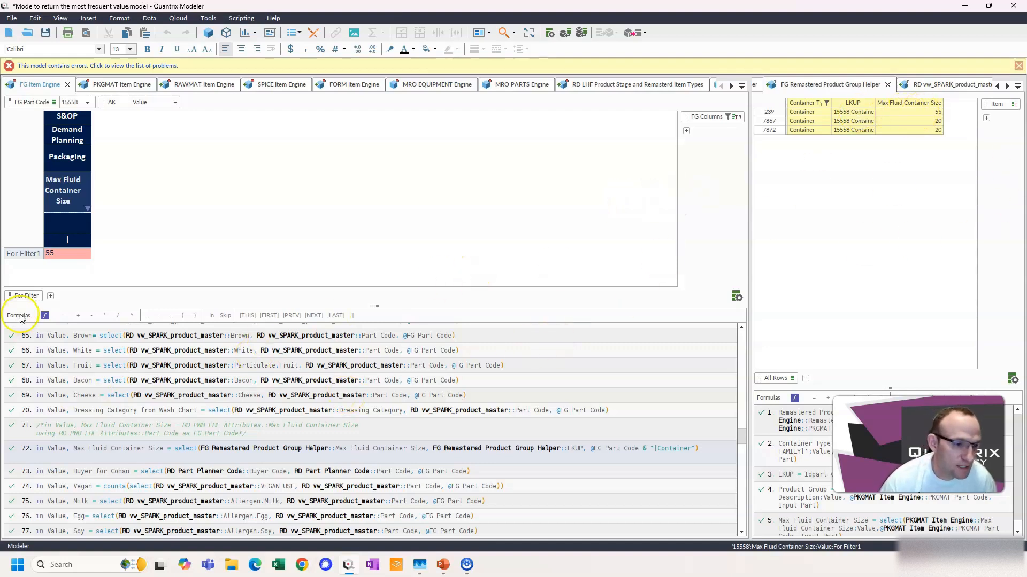
key("ctrl+d")
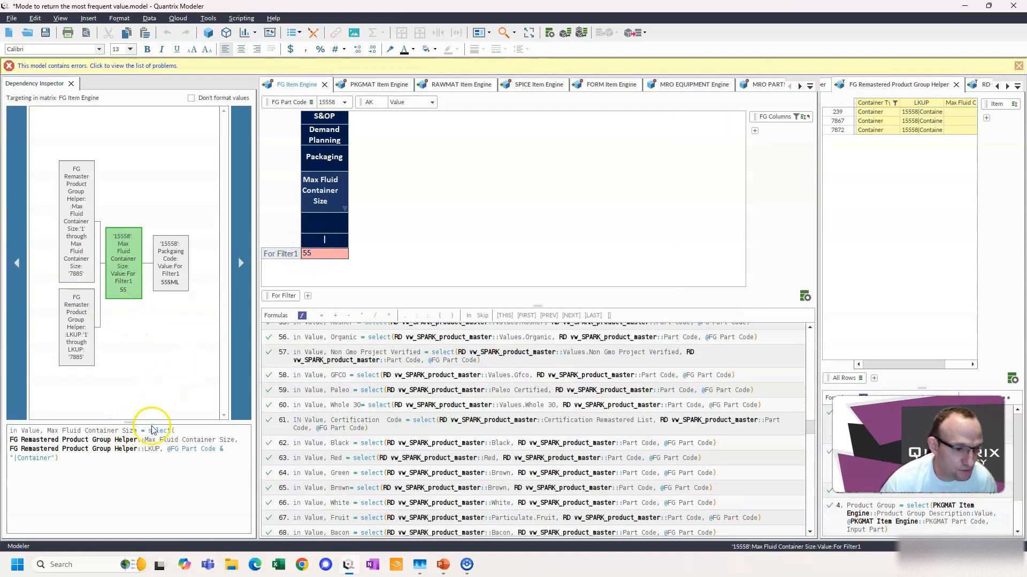
mouse_move(157, 435)
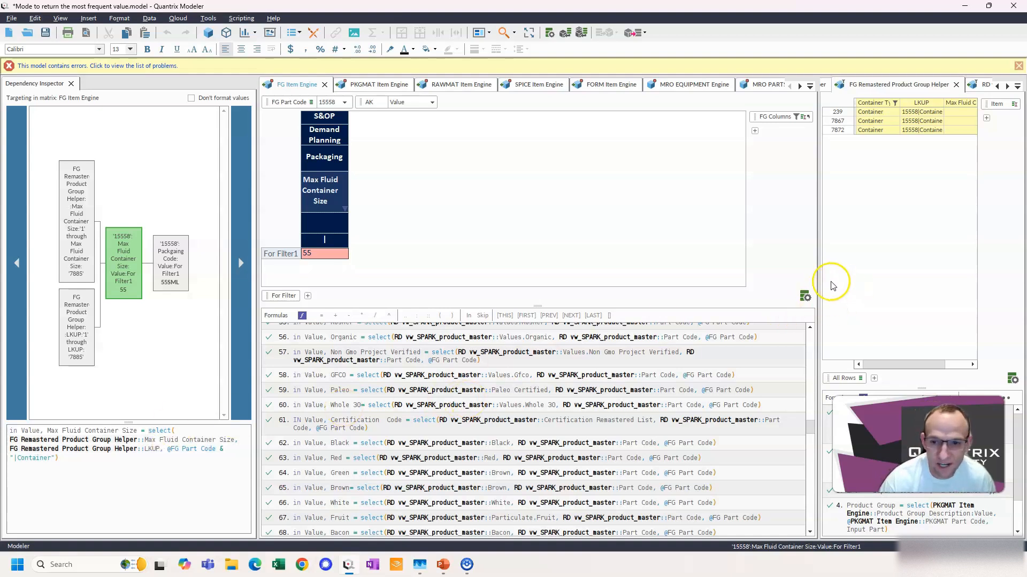
left_click_drag(818, 278, 717, 284)
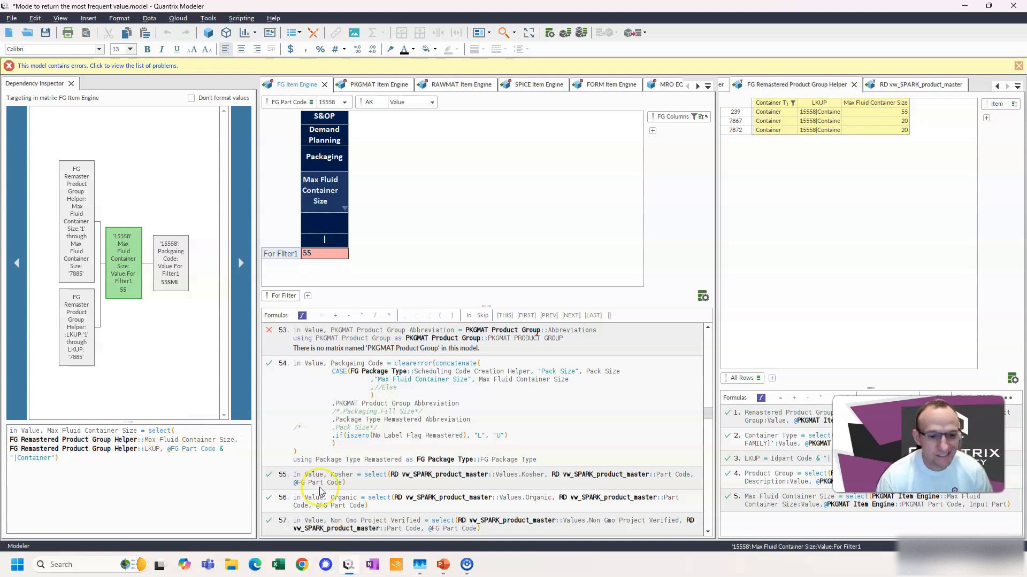
Step: Look through the FG Item Engine formulas for the one that calculates Max Fluid Container Size
left_click(328, 254)
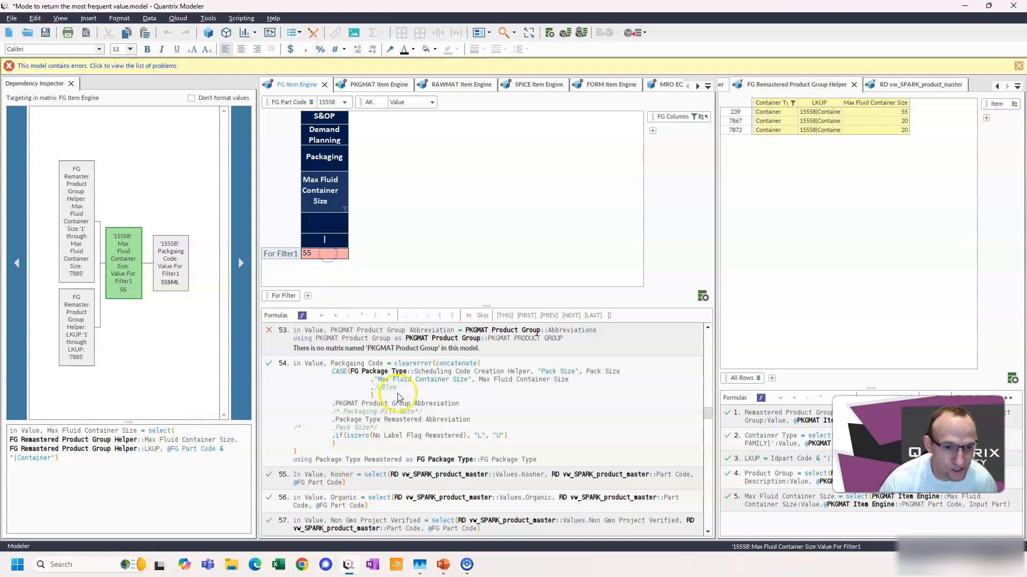
left_click(421, 399)
left_click(409, 485)
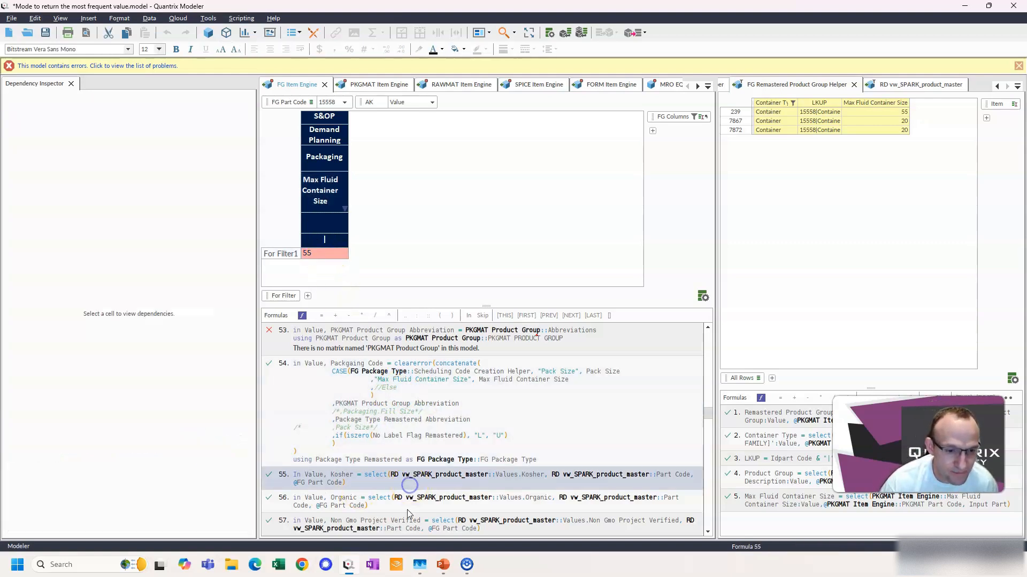
left_click(409, 524)
scroll(410, 526, "down", 2)
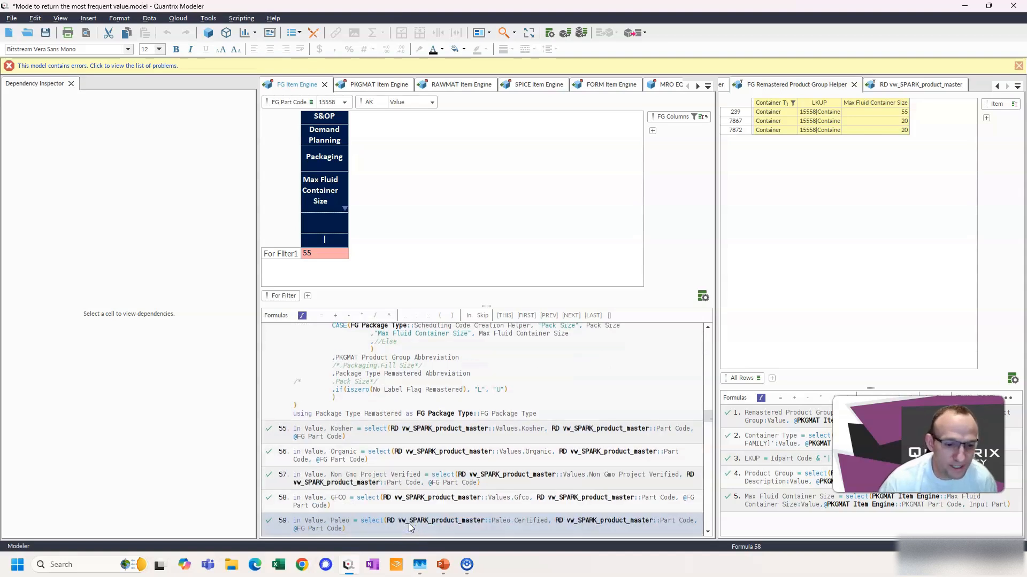
key("Up")
key("Up")
key("Up")
key("Up")
key("Up")
key("Up")
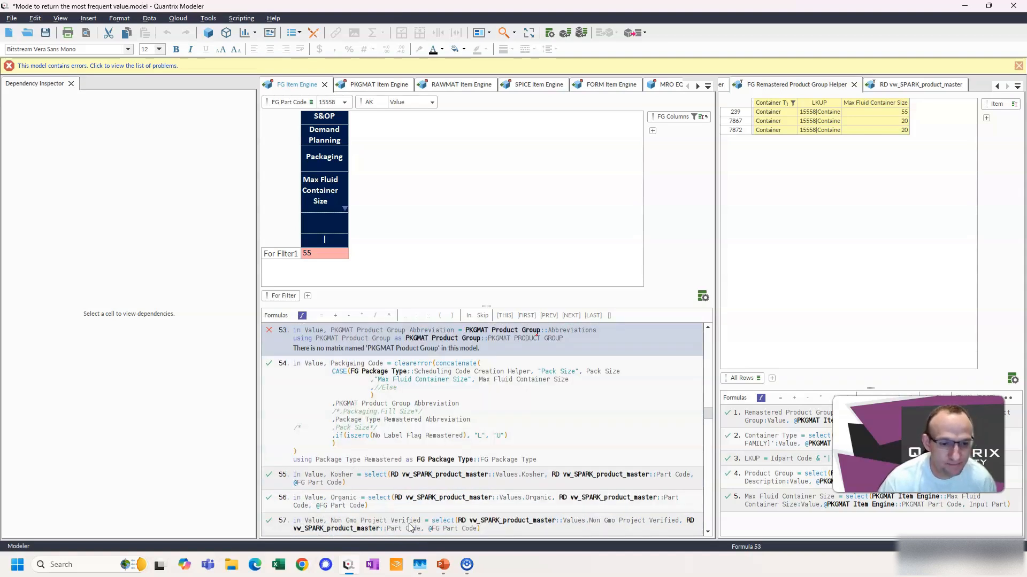
Step: Wrap the select expression in the Max Fluid Container Size formula of FG Item Engine in the mode() function
left_click(324, 255)
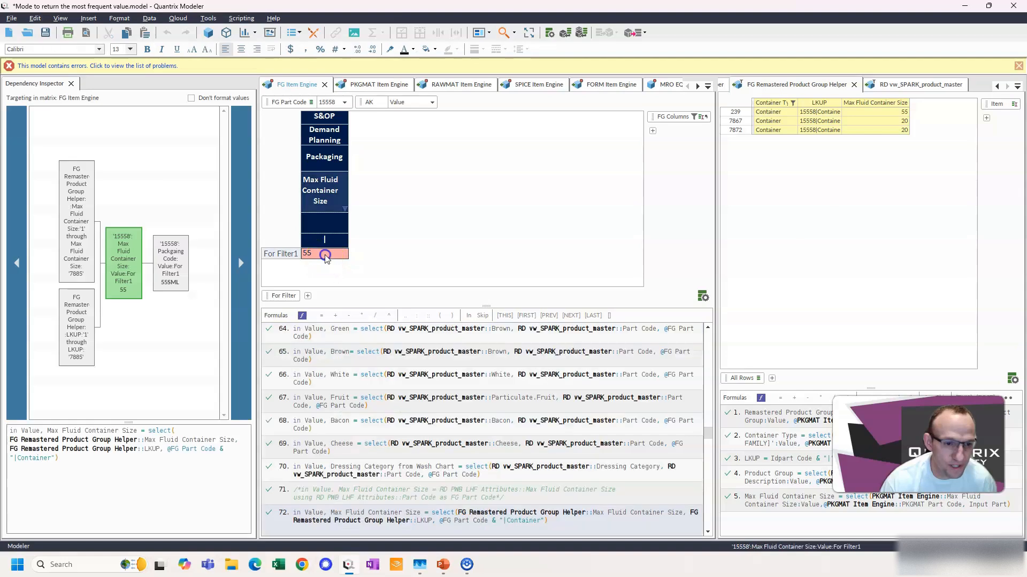
left_click(430, 514)
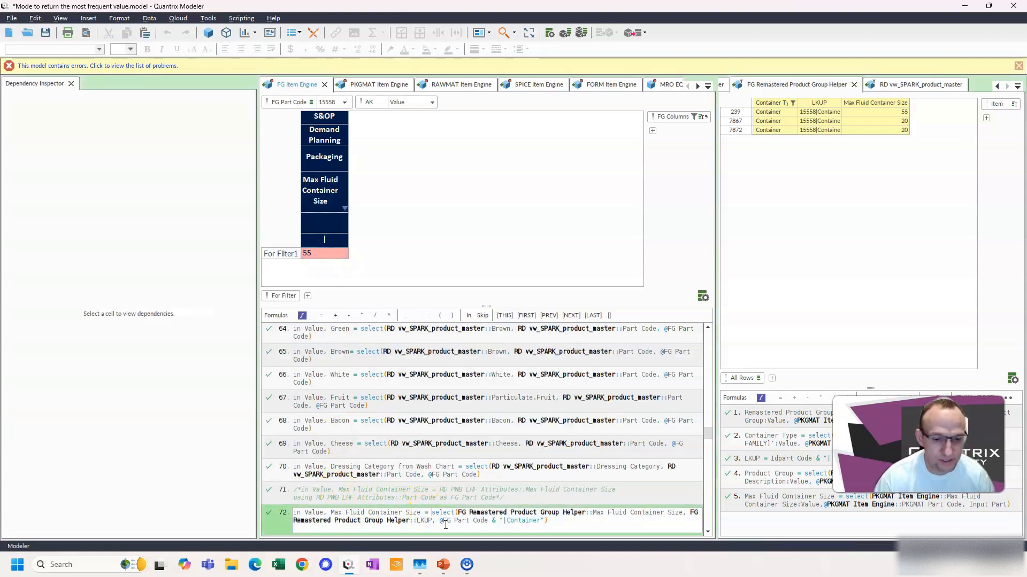
type("mode(")
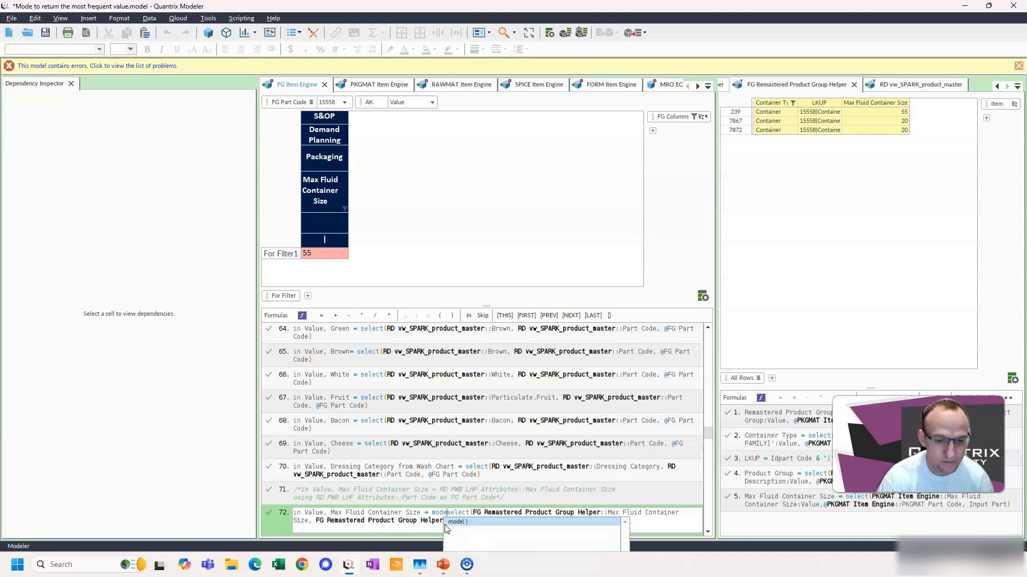
key("Down")
key("End")
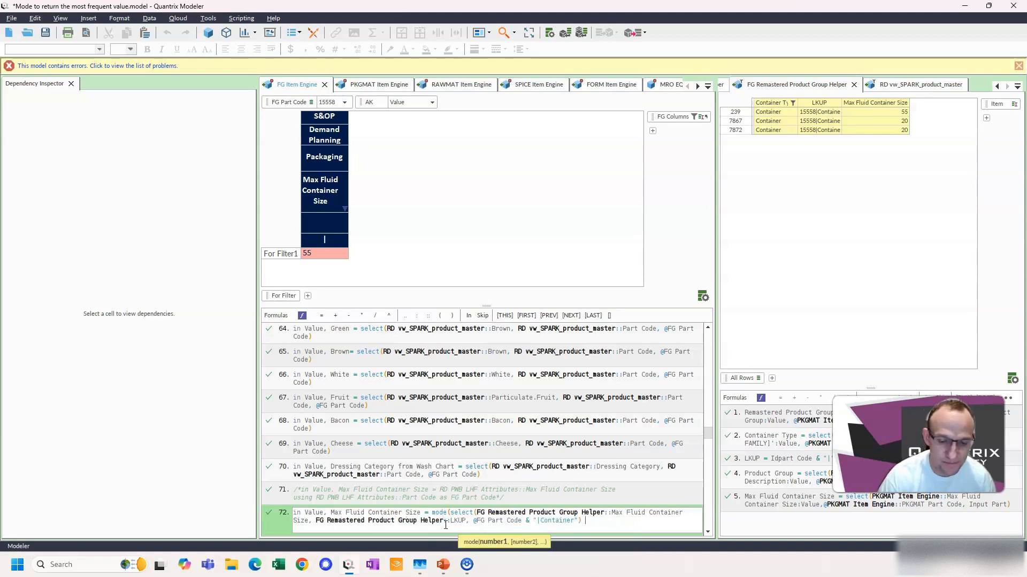
type(")")
key("Return")
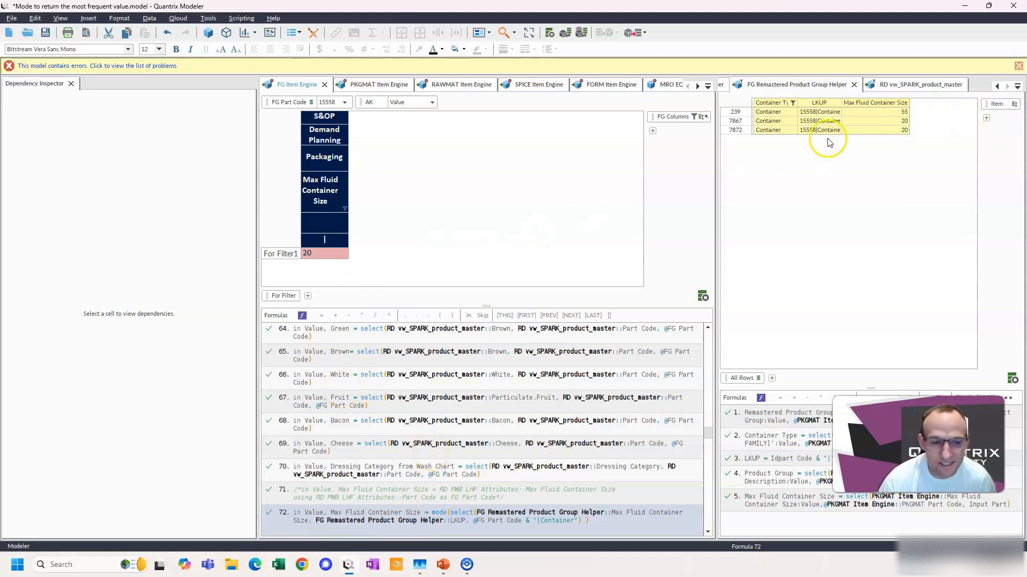
Step: Check the recalculated Max Fluid Container Size cell and its dependencies against the container size in helper row 7867
left_click(320, 255)
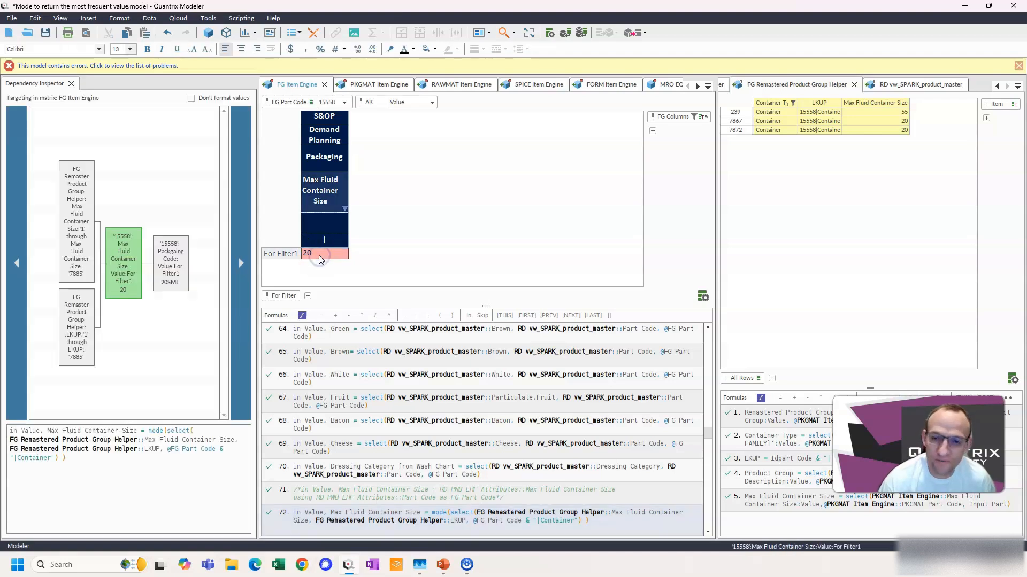
left_click(897, 122)
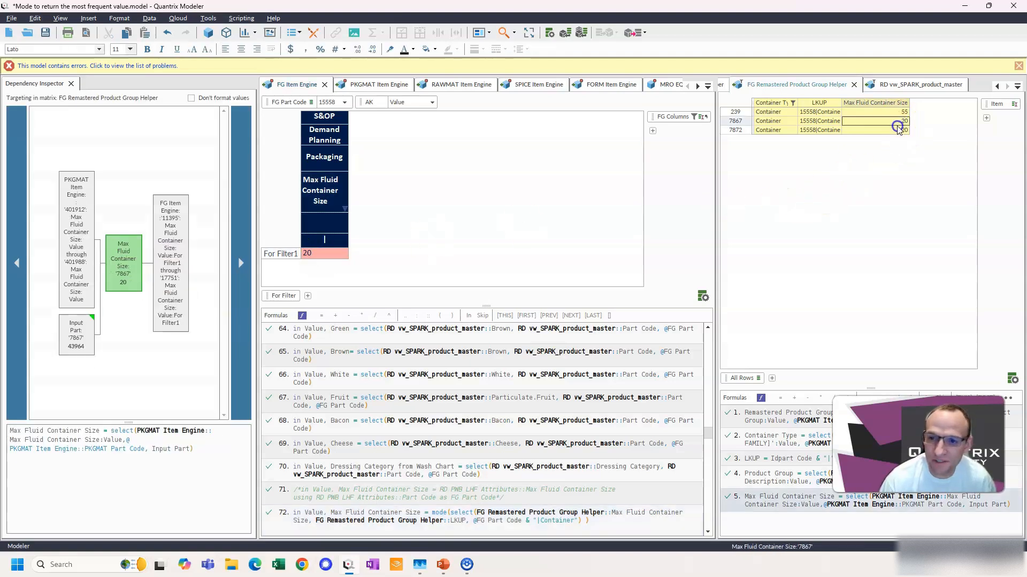
left_click(329, 254)
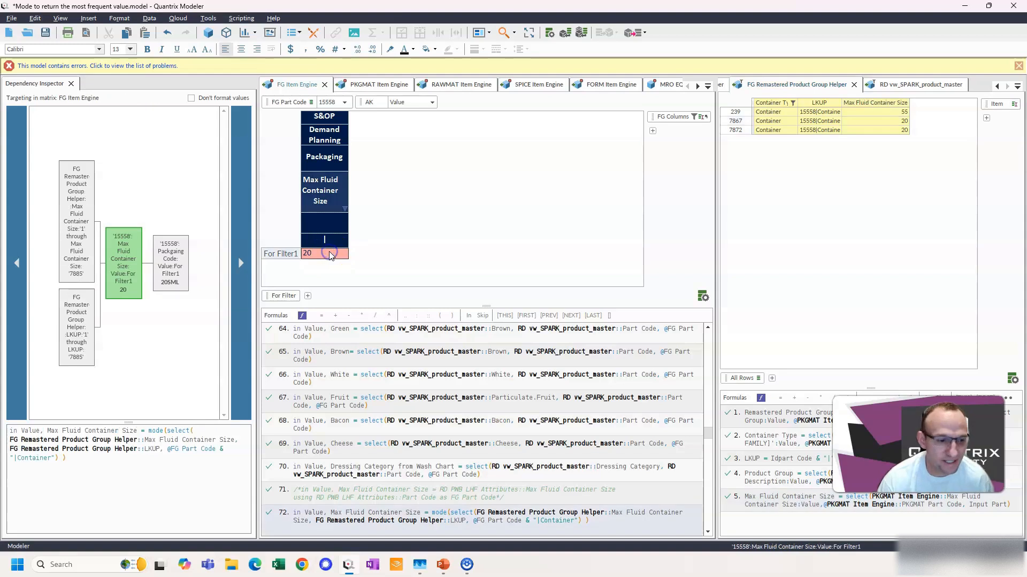